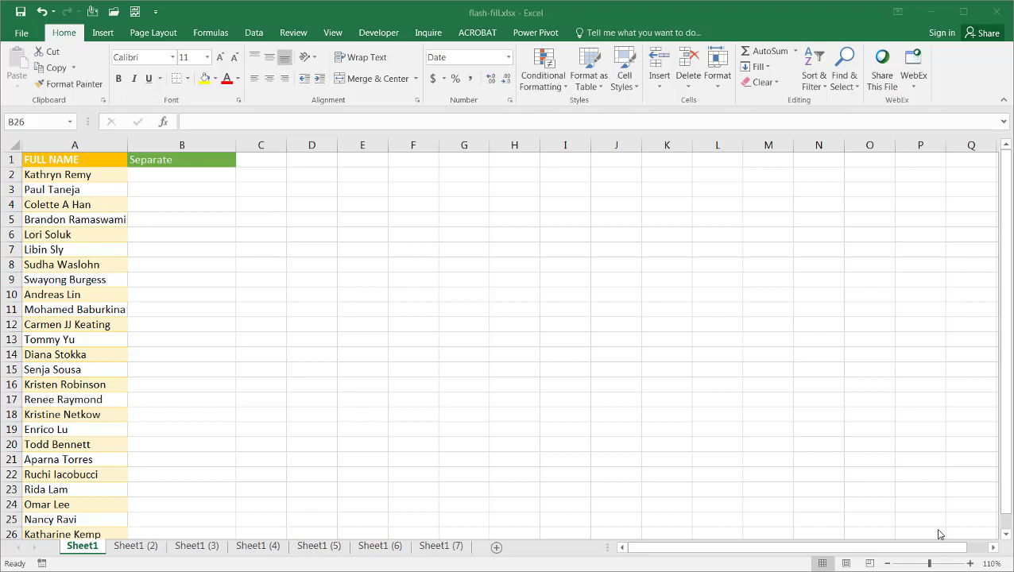
# Enter the first person's first name in B2 and Flash Fill the Separate column from Home > Fill
pyautogui.click(204, 179)
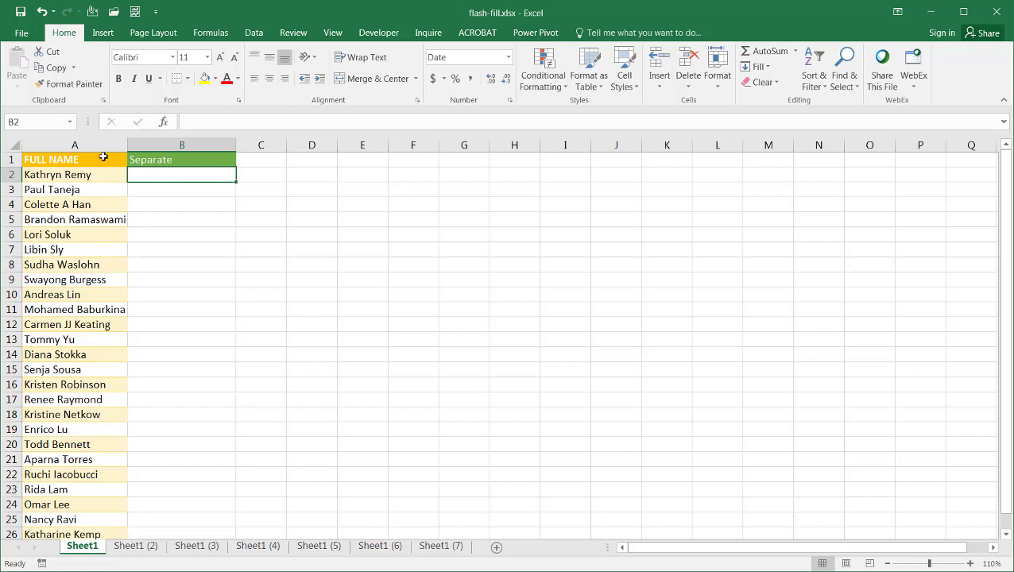
pyautogui.click(67, 140)
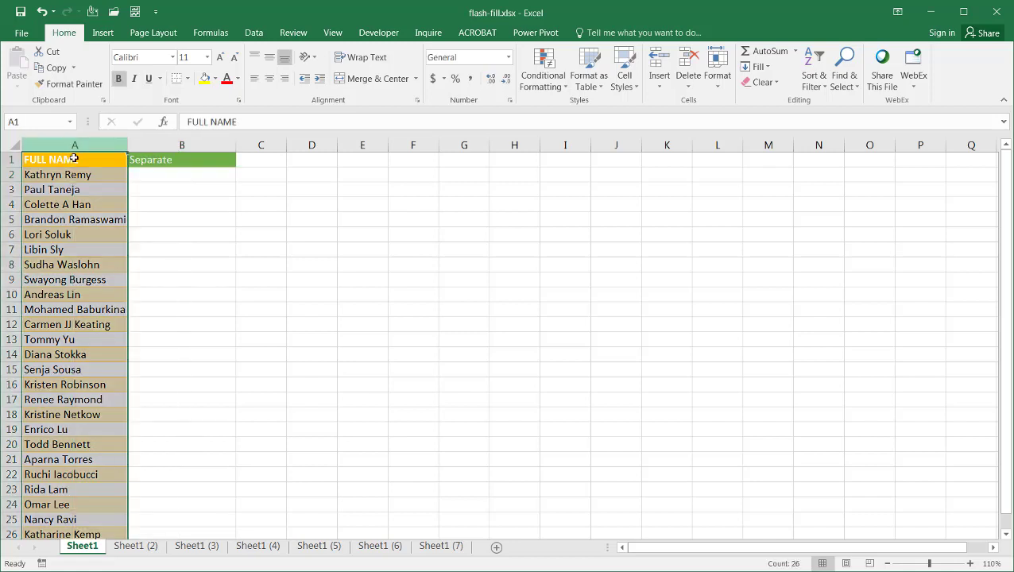
pyautogui.click(158, 175)
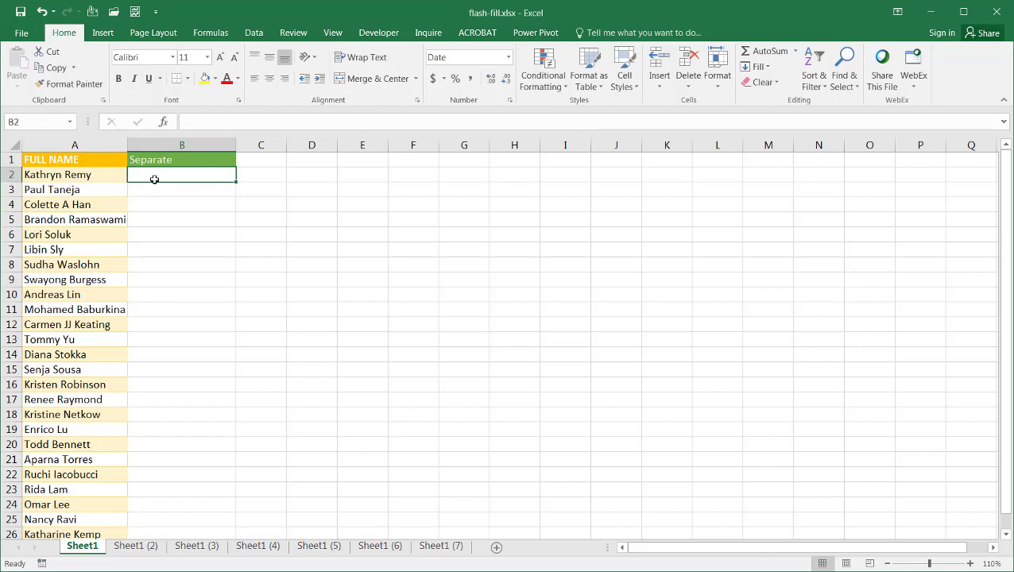
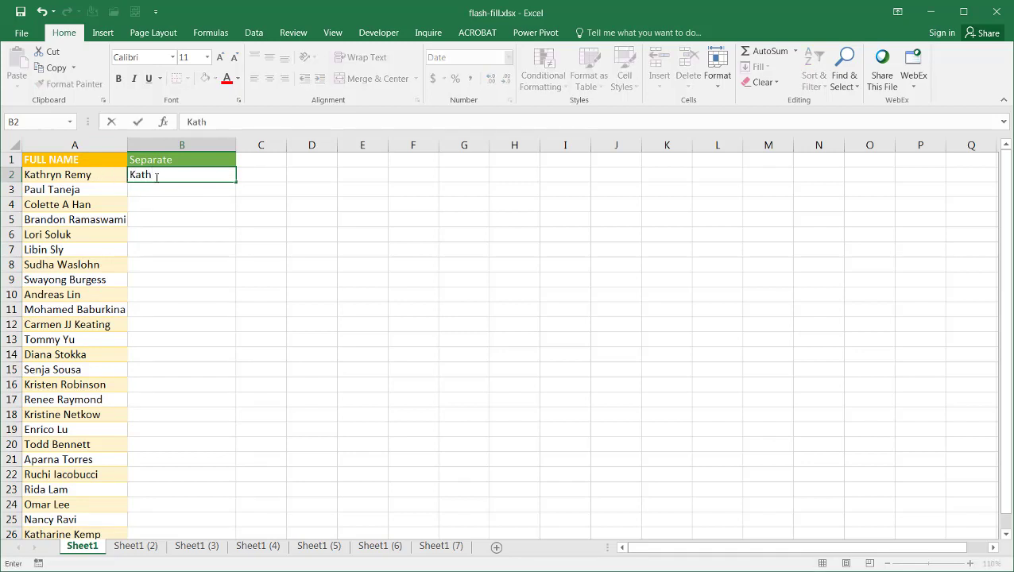
pyautogui.hotkey('ctrl', 'Return')
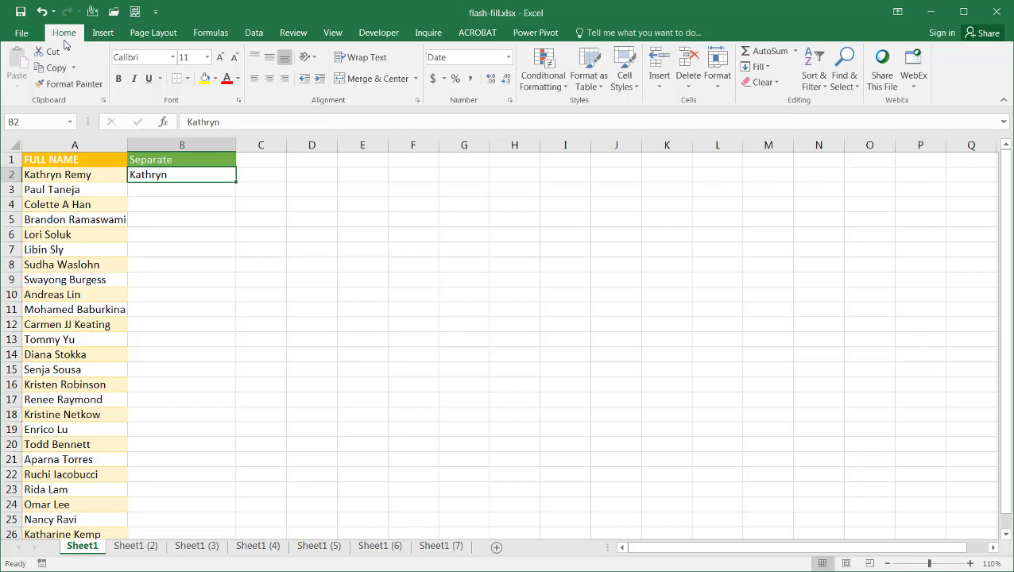
pyautogui.click(756, 68)
pyautogui.click(789, 205)
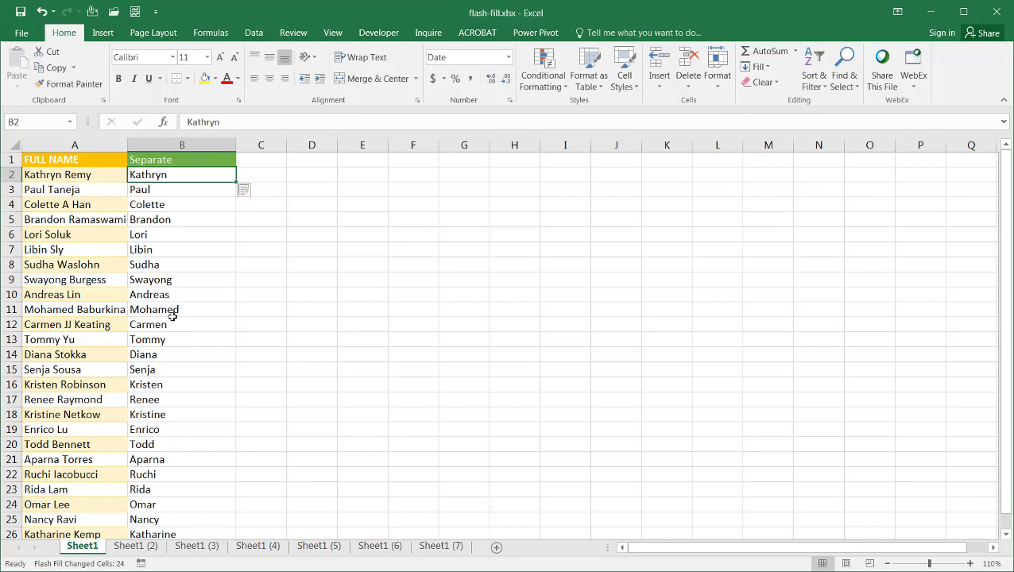
# Undo the flash-filled first names and enter the first person's last name in B2
pyautogui.hotkey('ctrl', 'z')
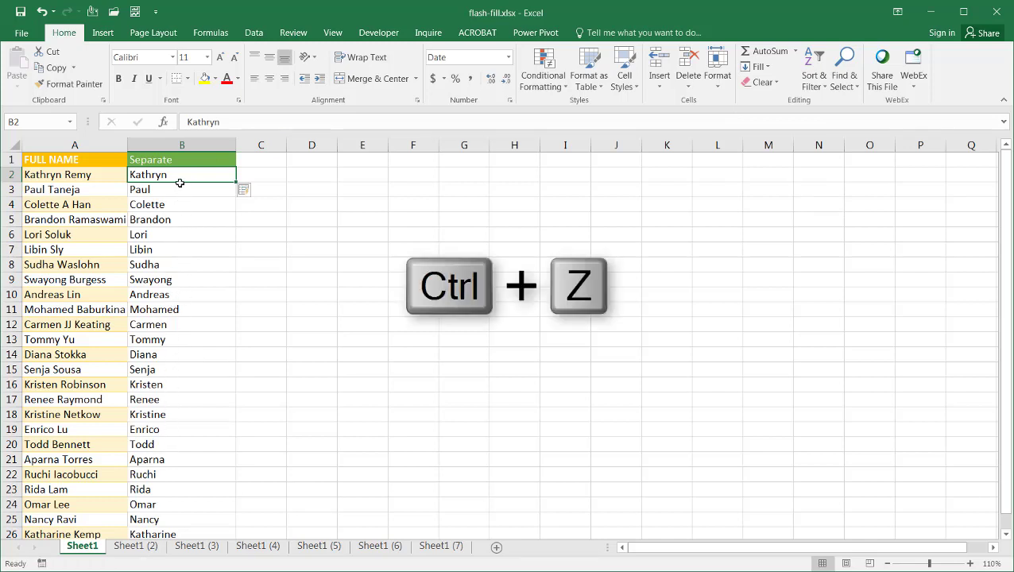
pyautogui.hotkey('ctrl', 'z')
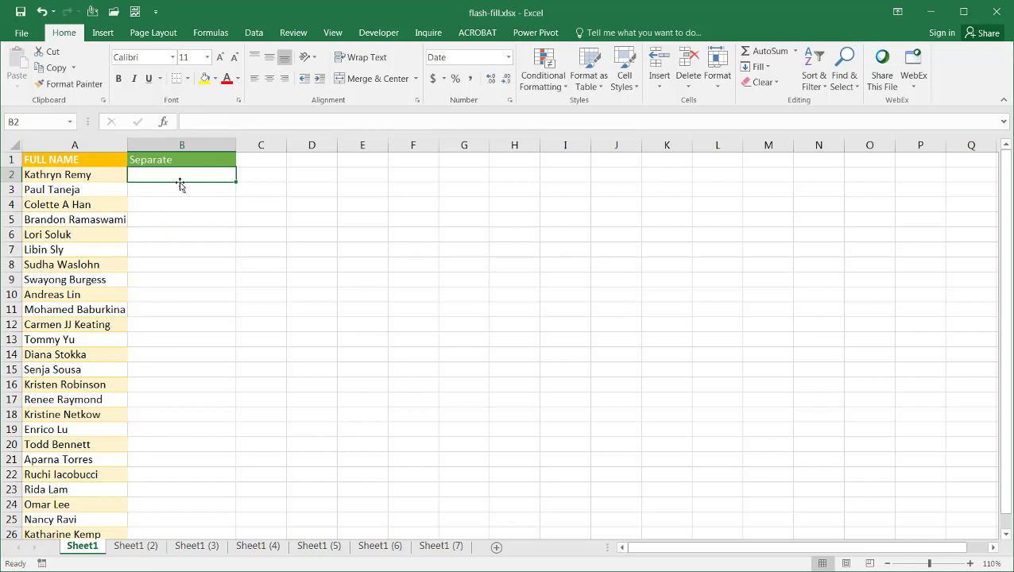
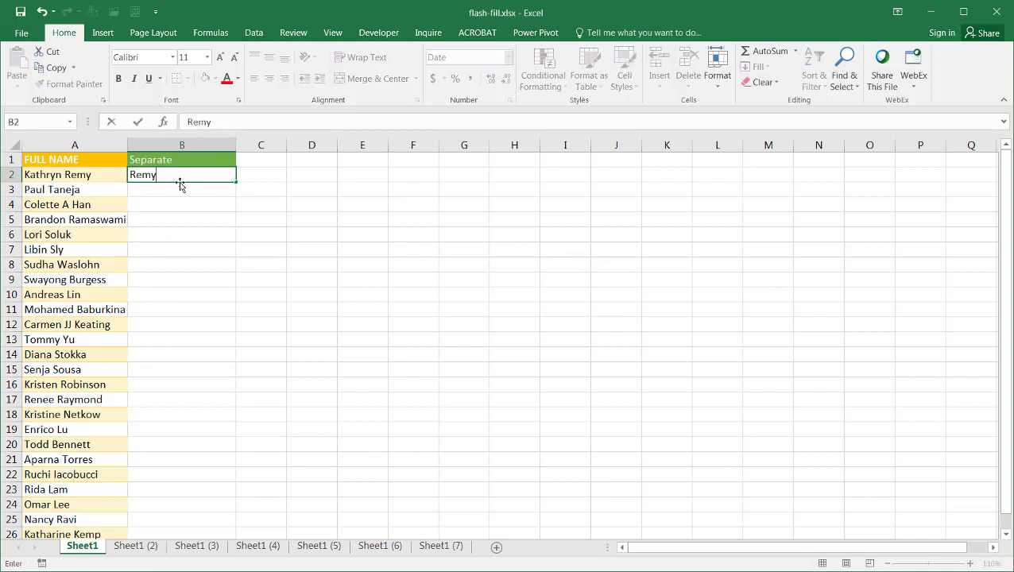
pyautogui.hotkey('ctrl', 'Return')
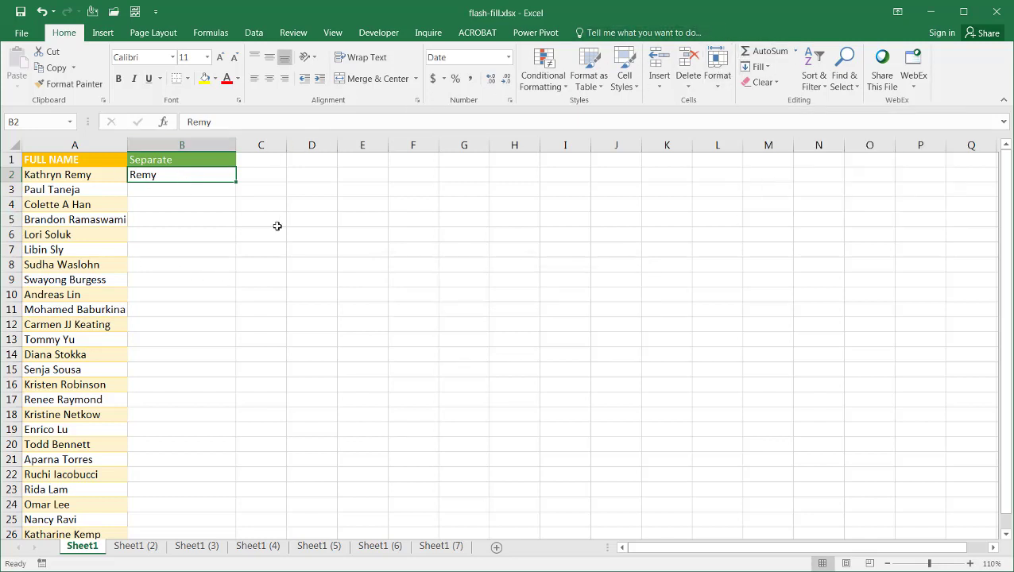
# Flash Fill the surnames down column B with Ctrl+E, then go to Sheet1 (2)
pyautogui.hotkey('ctrl', 'e')
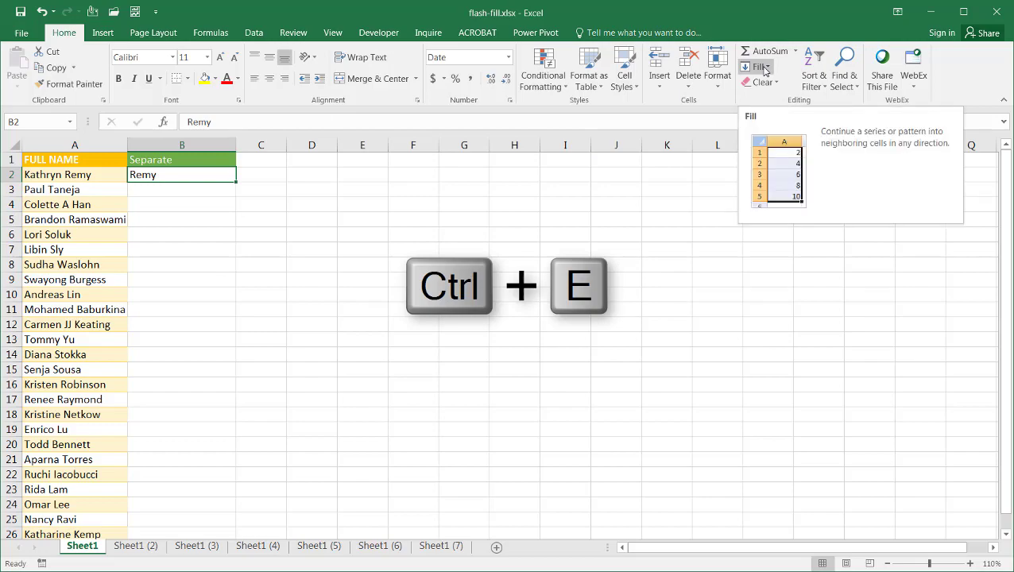
pyautogui.click(761, 66)
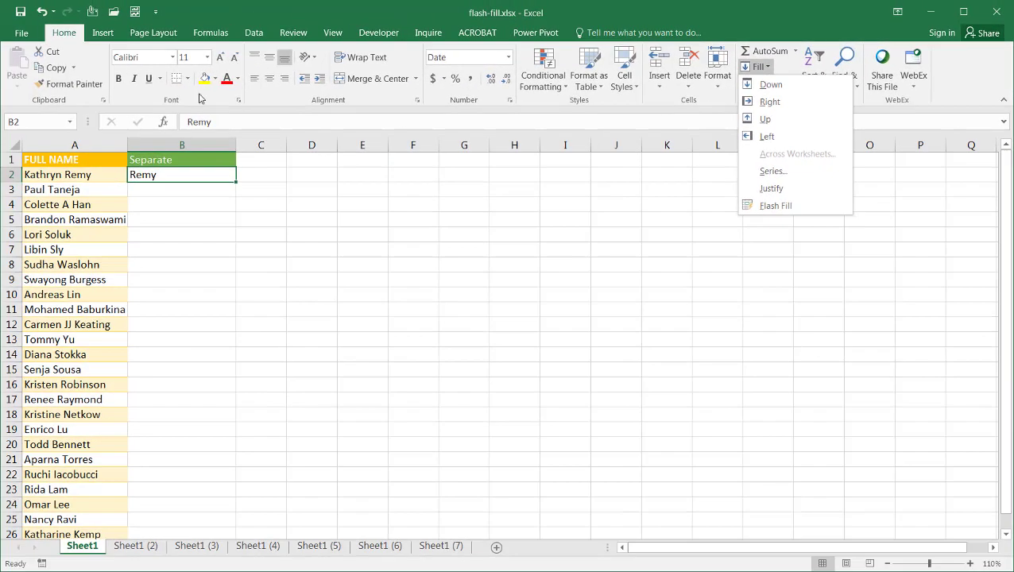
pyautogui.click(190, 177)
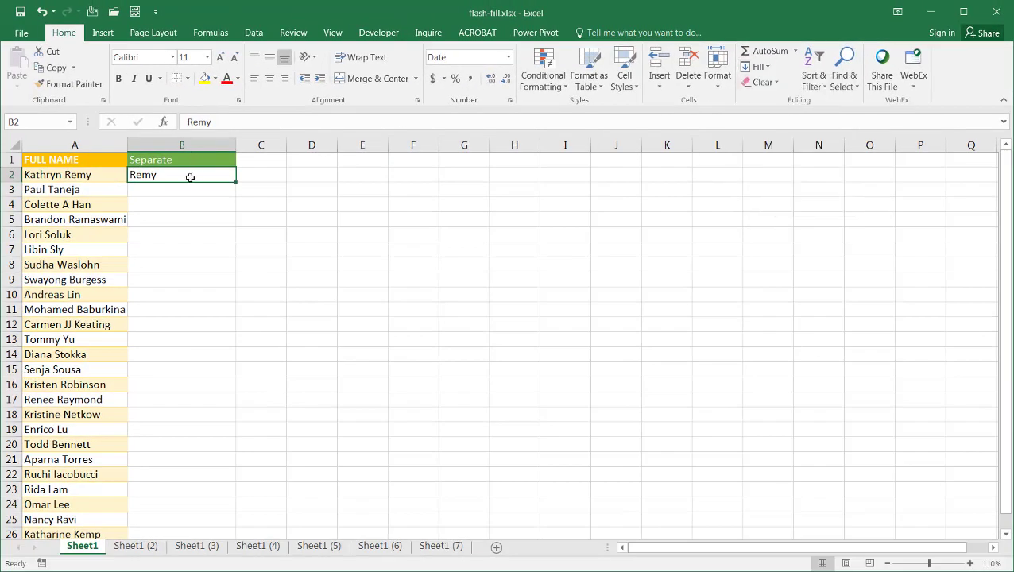
pyautogui.hotkey('ctrl', 'e')
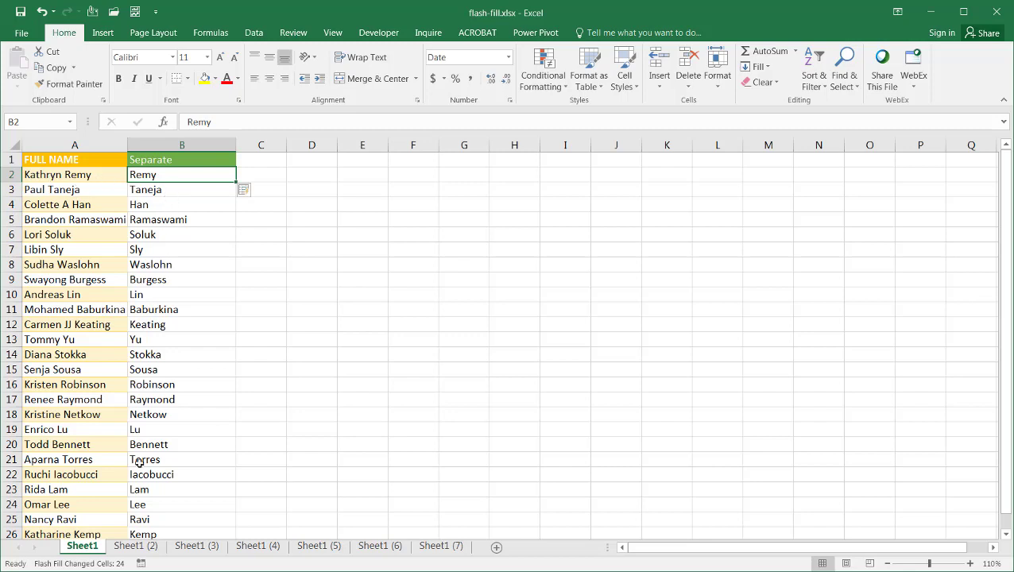
pyautogui.click(144, 550)
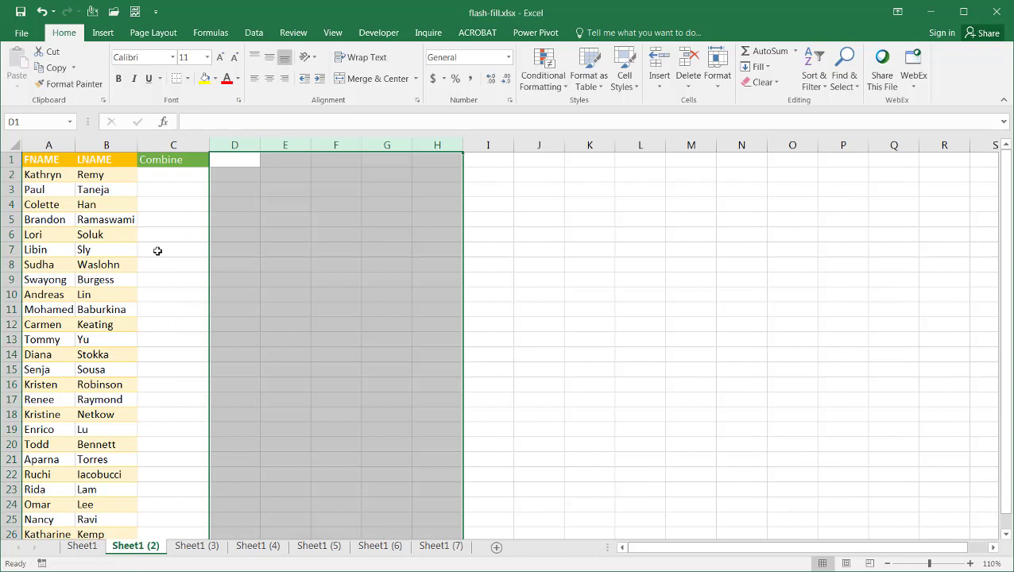
# Type the first person's full name in C2 and Flash Fill the Combine column with Ctrl+E
pyautogui.click(170, 173)
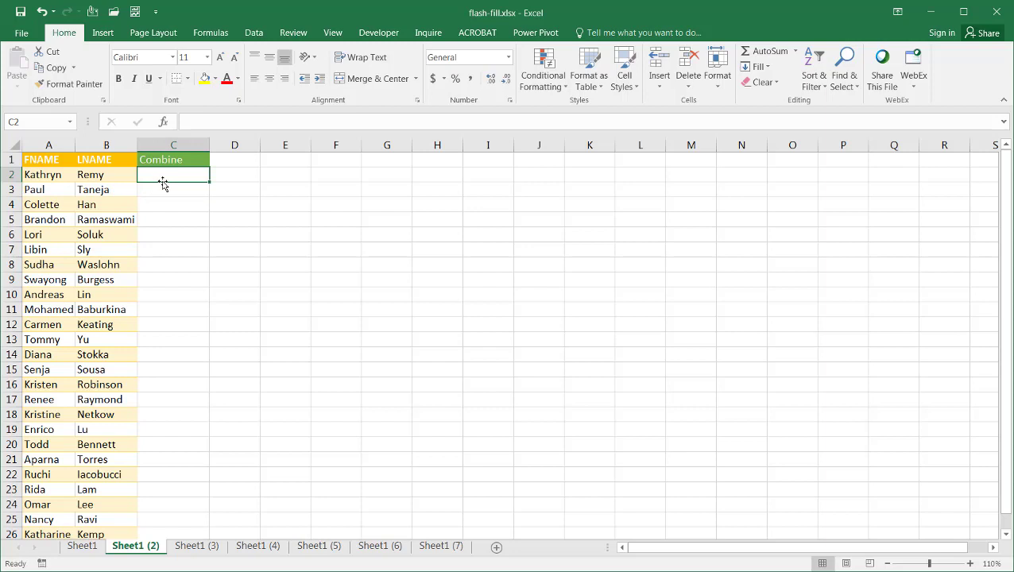
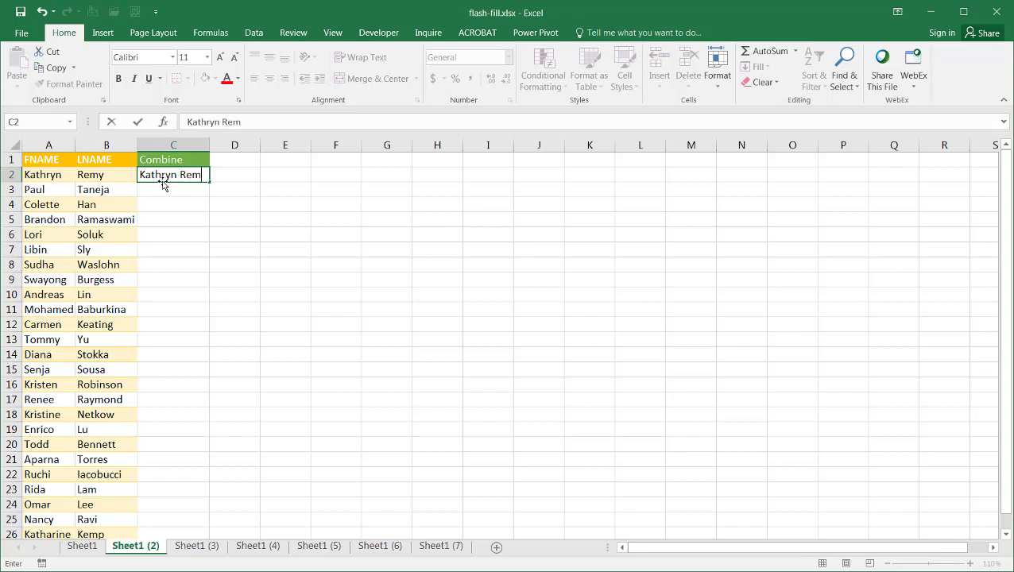
pyautogui.hotkey('ctrl', 'Return')
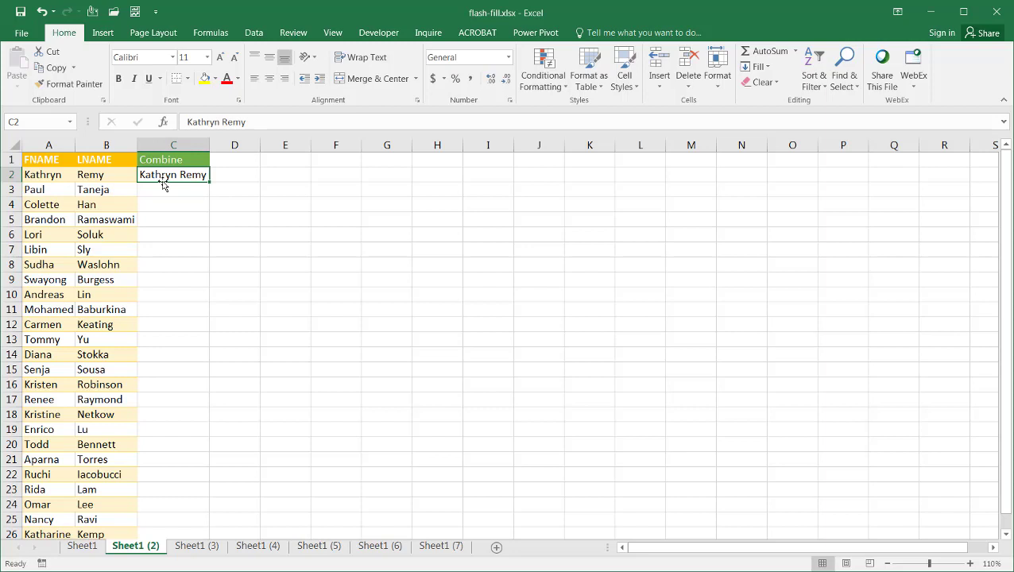
pyautogui.hotkey('ctrl', 'e')
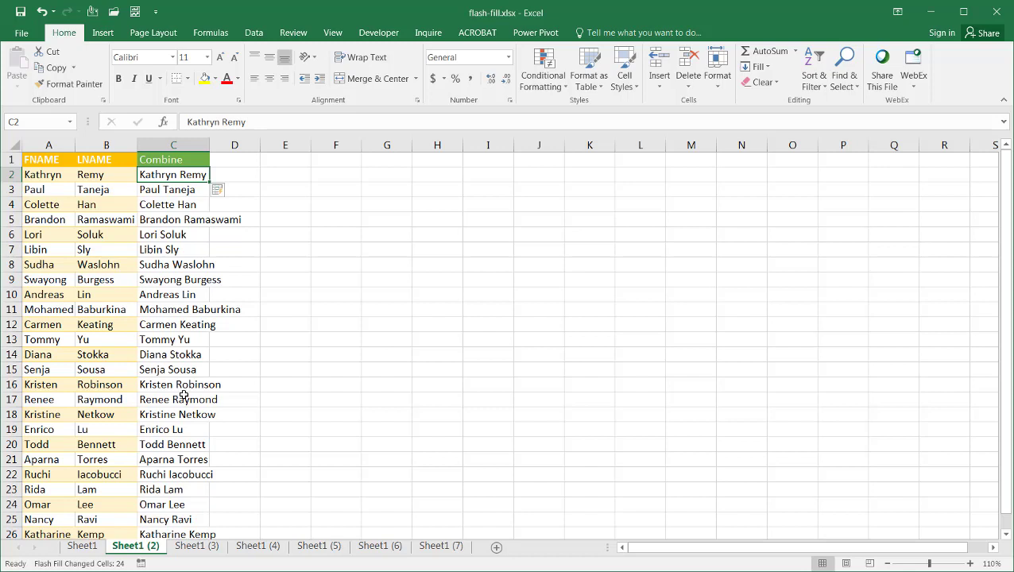
# On Sheet1 (3), enter the first person's space-separated initials in B2 and Flash Fill the Initials column
pyautogui.click(198, 546)
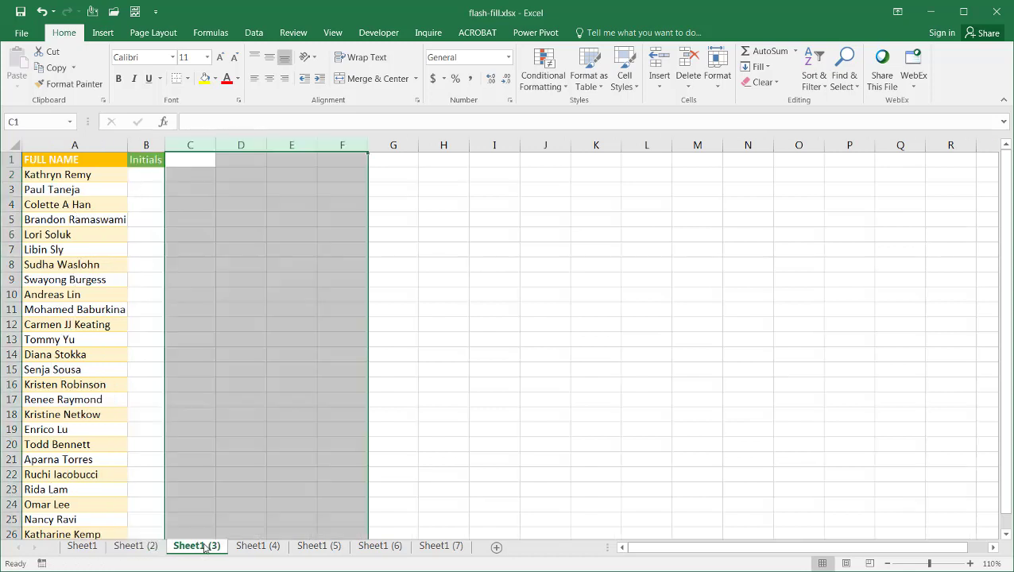
pyautogui.click(150, 172)
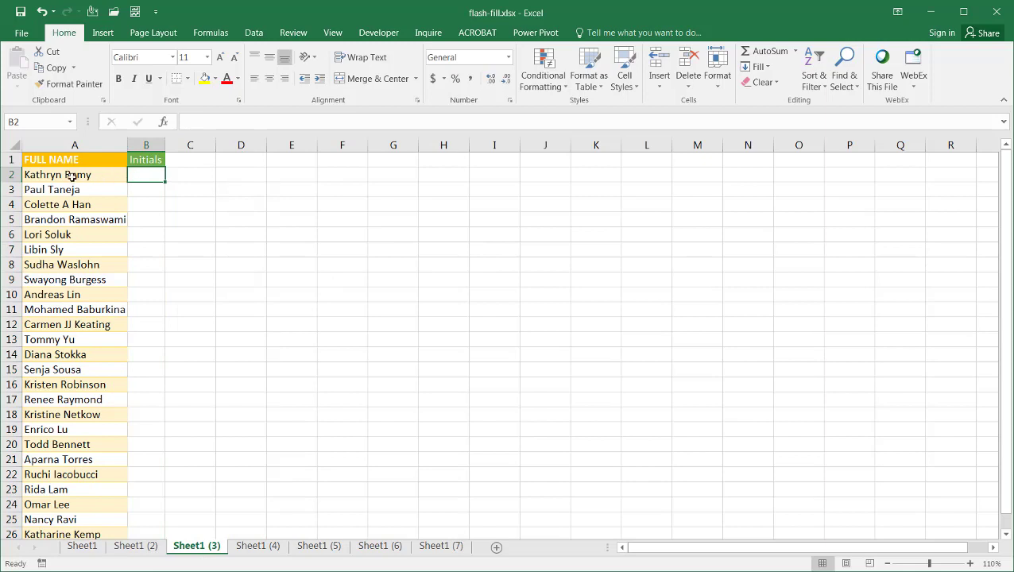
pyautogui.write('K')
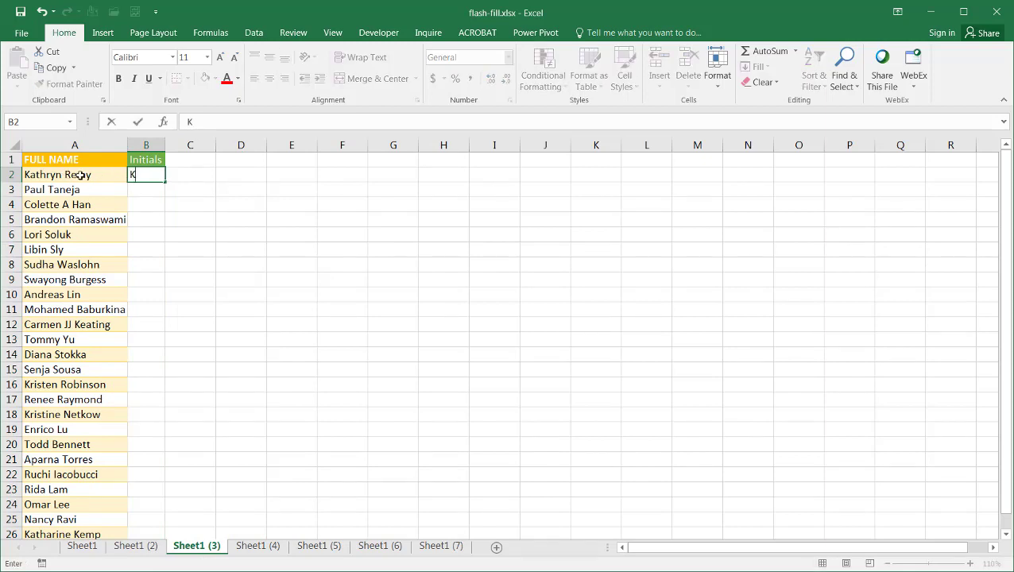
pyautogui.write(' R')
pyautogui.hotkey('ctrl', 'Return')
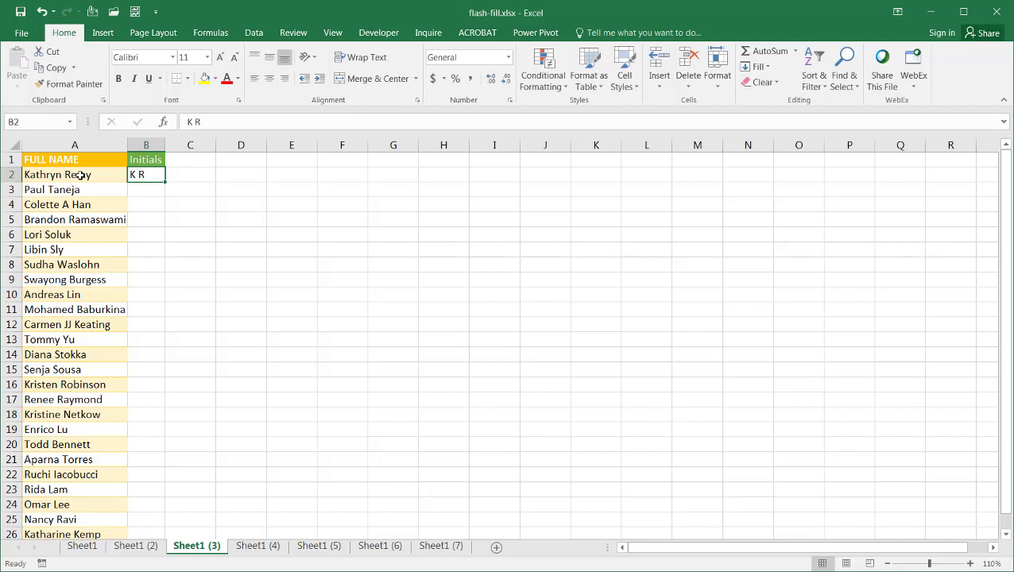
pyautogui.hotkey('ctrl', 'e')
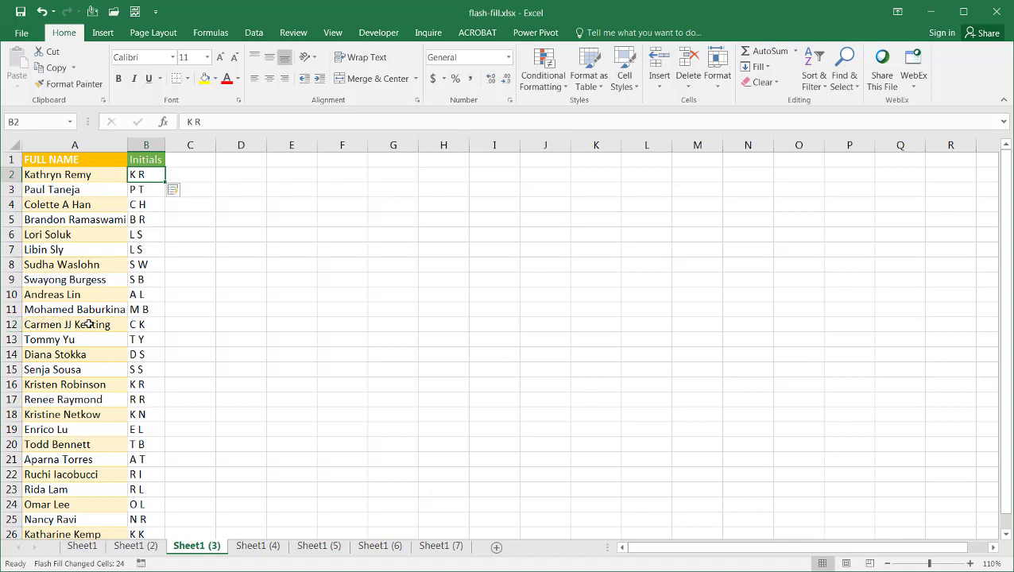
# On Sheet1 (4), enter the first full name, a dash and its NUMBER value in C2
pyautogui.click(262, 547)
pyautogui.click(224, 176)
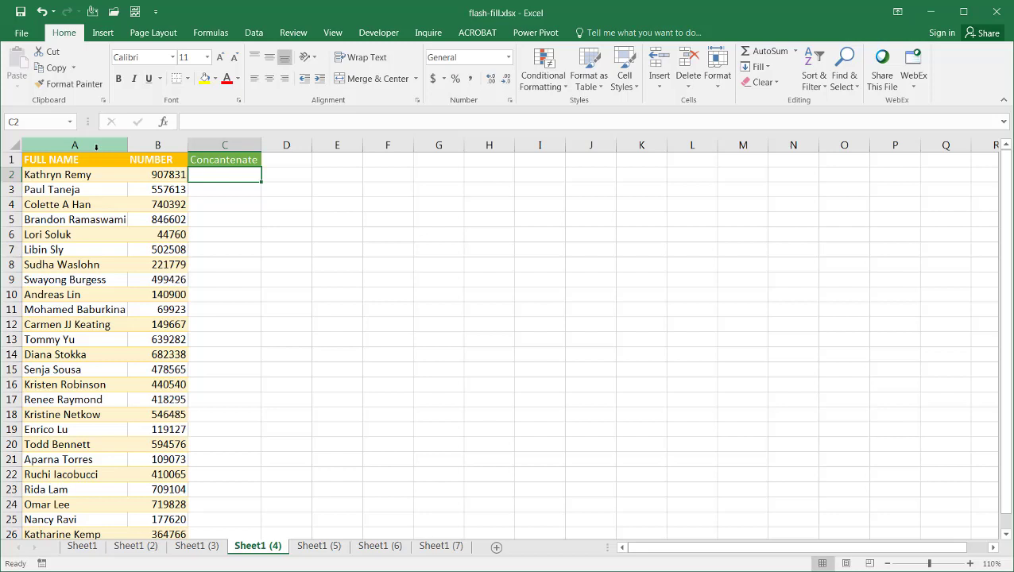
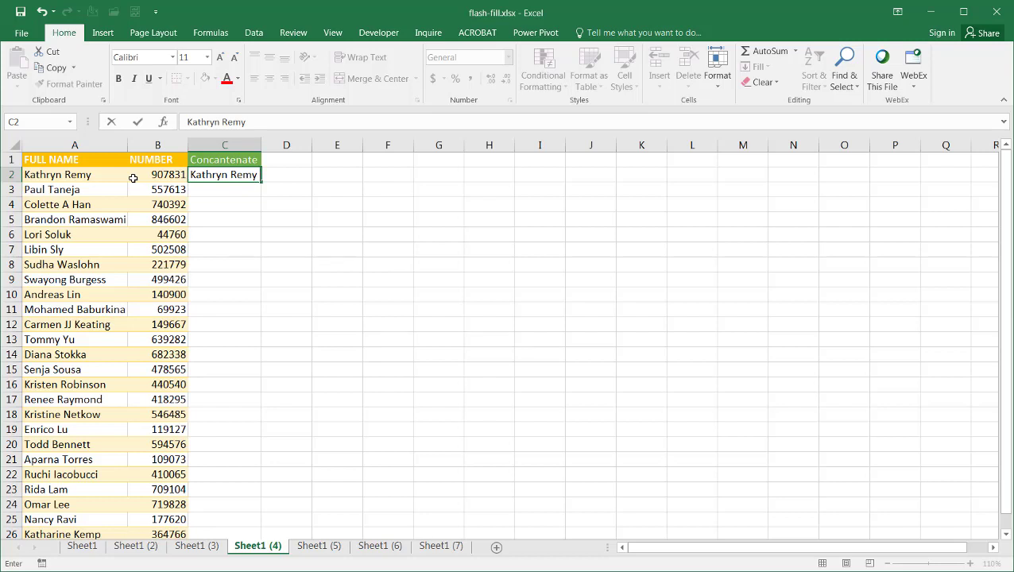
pyautogui.write(' -')
pyautogui.write(' 9')
pyautogui.press('BackSpace')
pyautogui.write('907831')
pyautogui.hotkey('ctrl', 'Return')
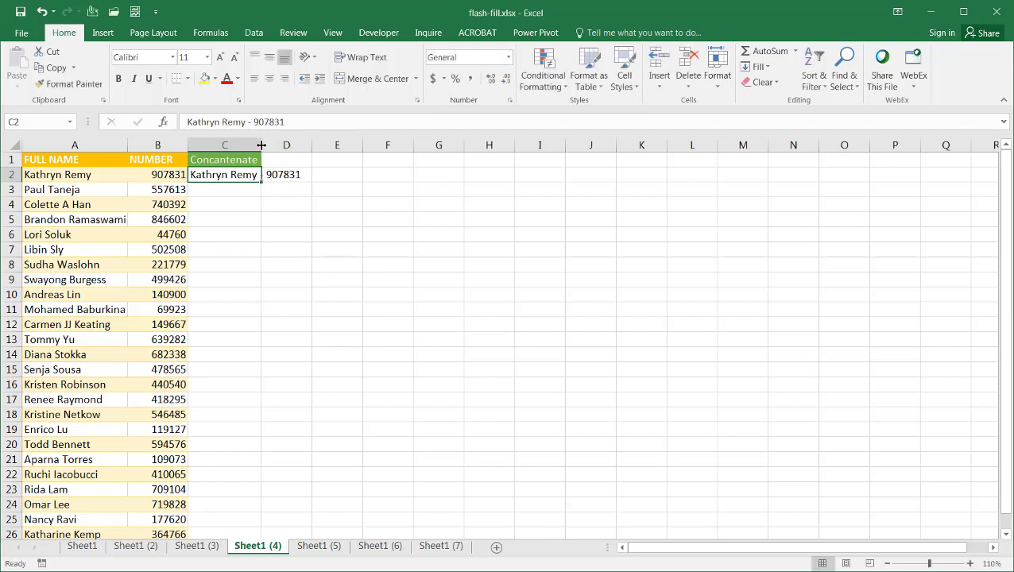
# Flash Fill the Concatenate column and auto-fit column C to its longest entry
pyautogui.doubleClick(261, 145)
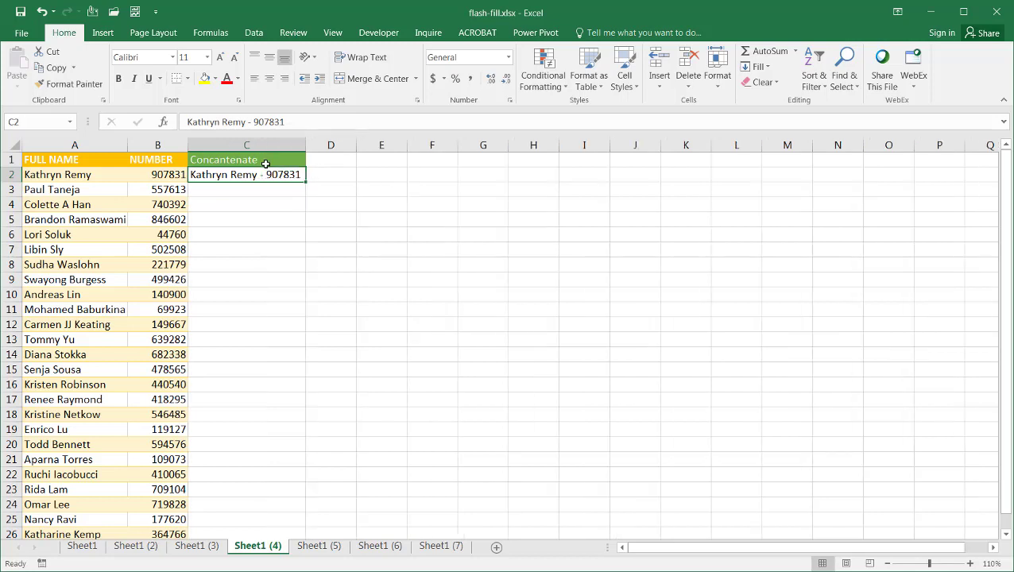
pyautogui.hotkey('ctrl', 'e')
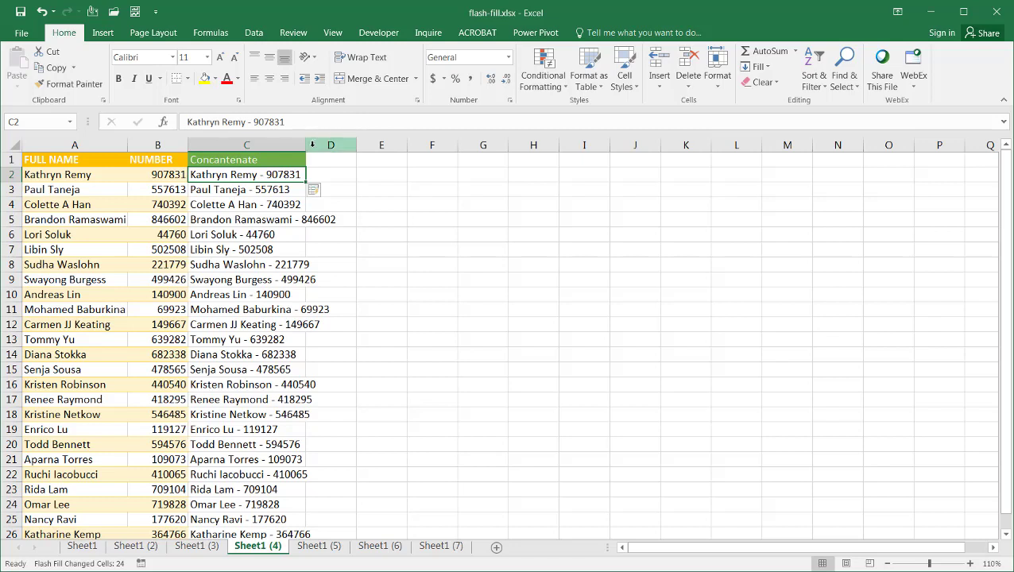
pyautogui.doubleClick(305, 145)
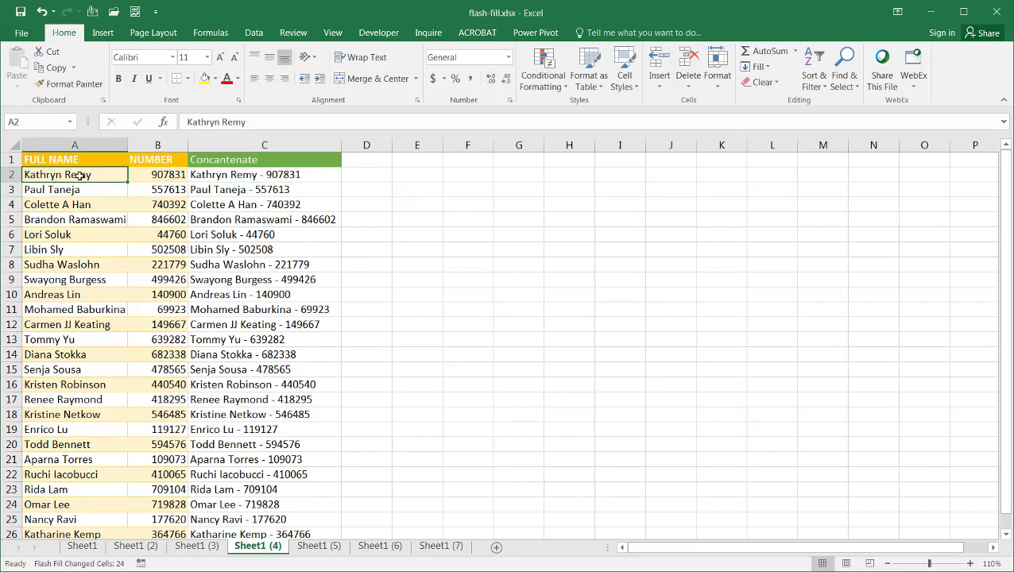
pyautogui.click(75, 145)
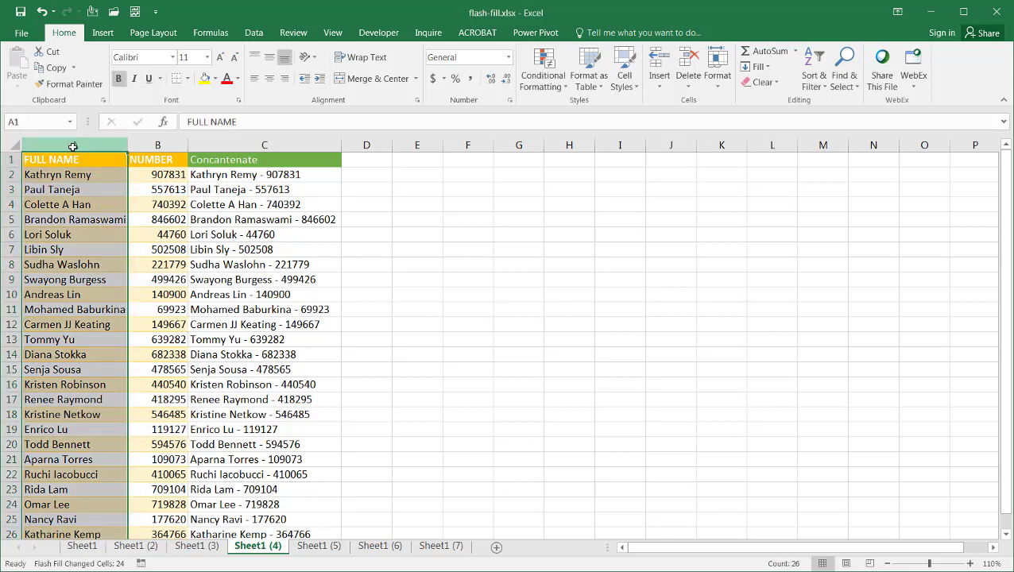
pyautogui.click(159, 147)
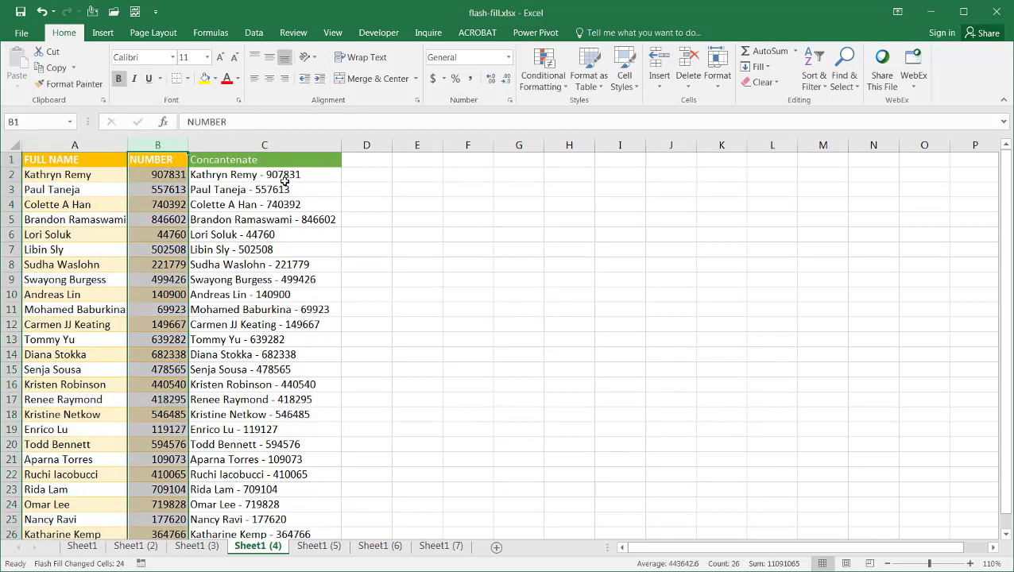
pyautogui.click(279, 175)
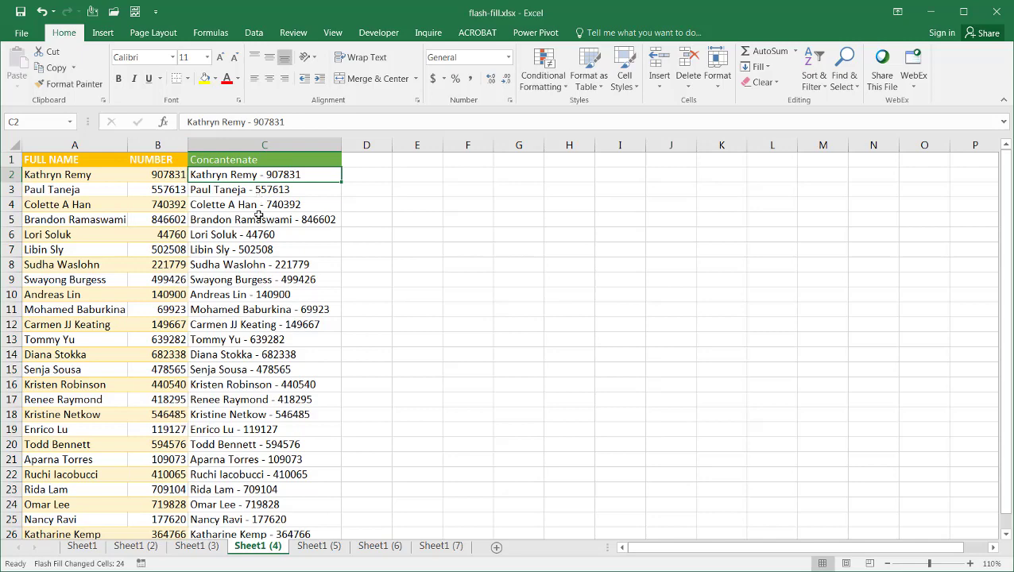
# On Sheet1 (5), enter month 7 in B2, Flash Fill the Month column, and check the results
pyautogui.click(322, 547)
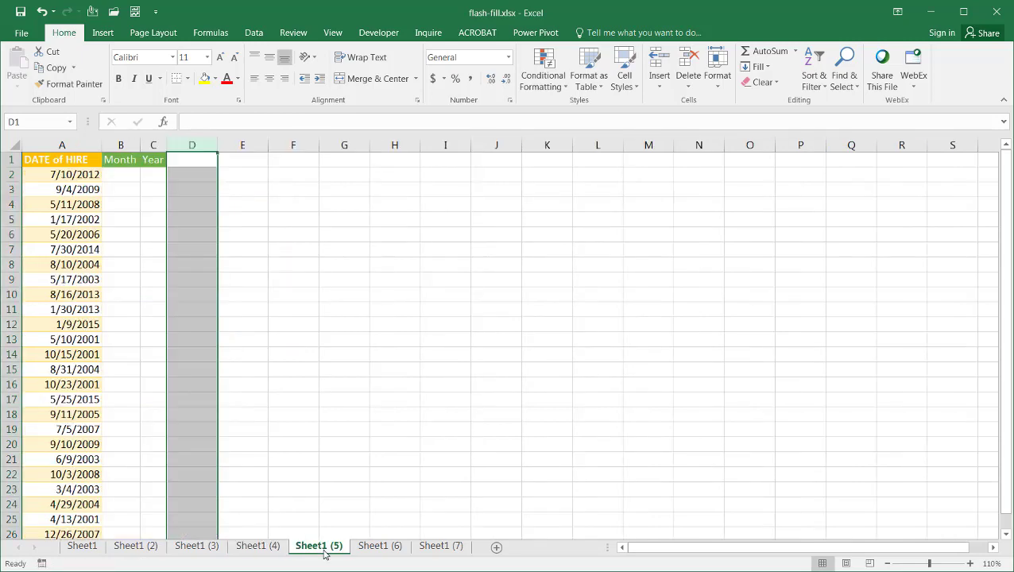
pyautogui.click(119, 178)
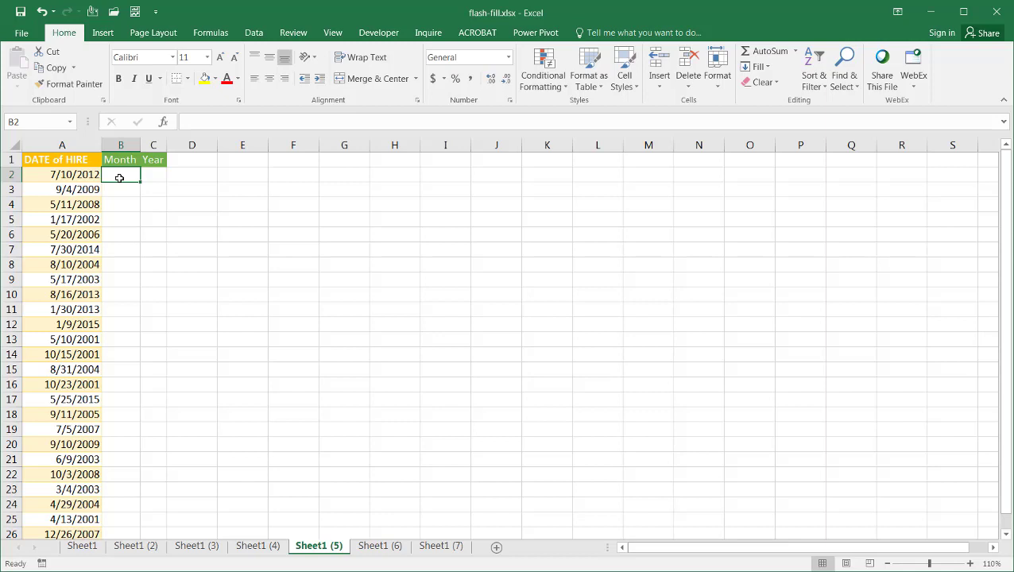
pyautogui.write('7')
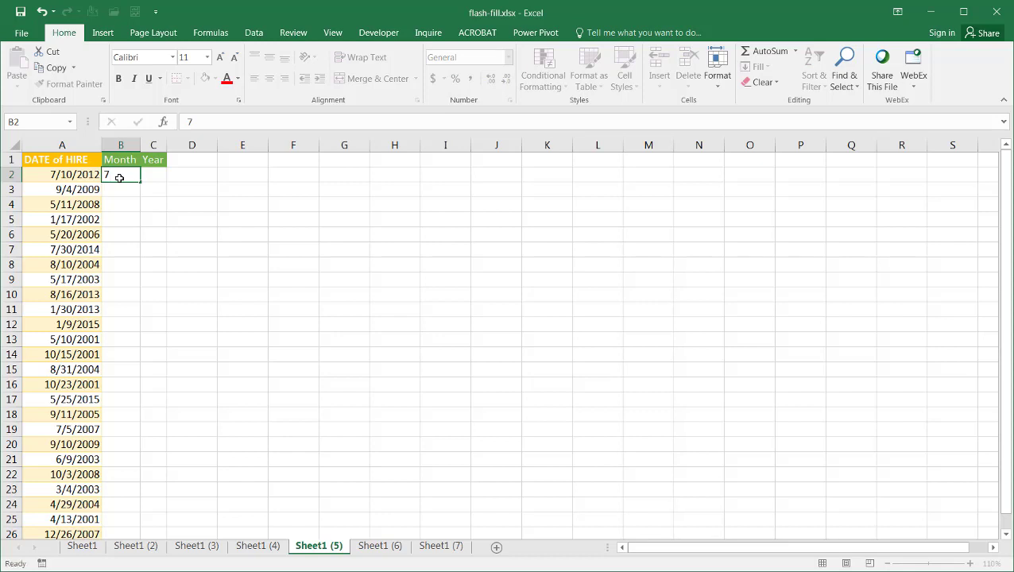
pyautogui.hotkey('ctrl', 'Return')
pyautogui.hotkey('ctrl', 'e')
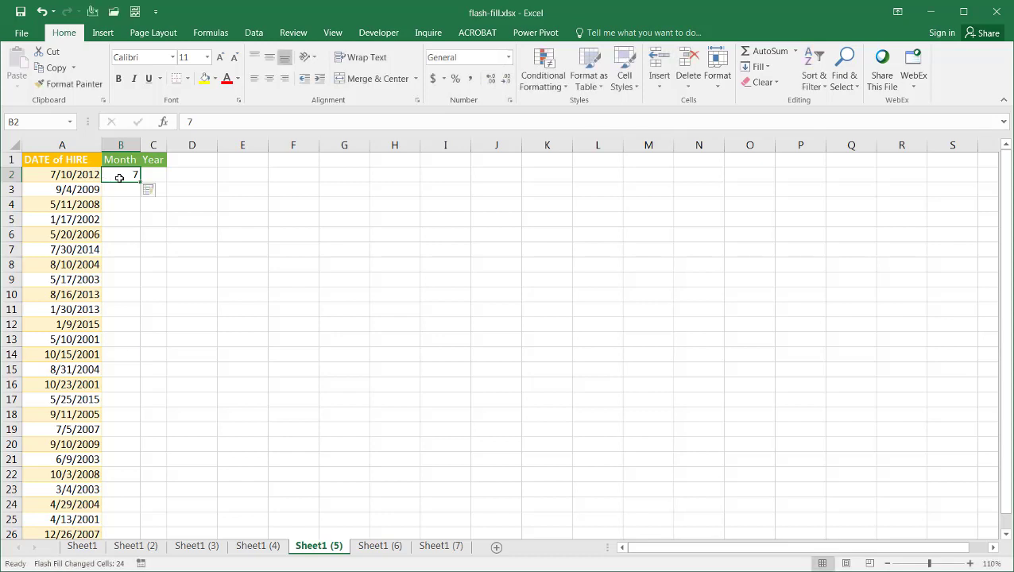
pyautogui.click(118, 204)
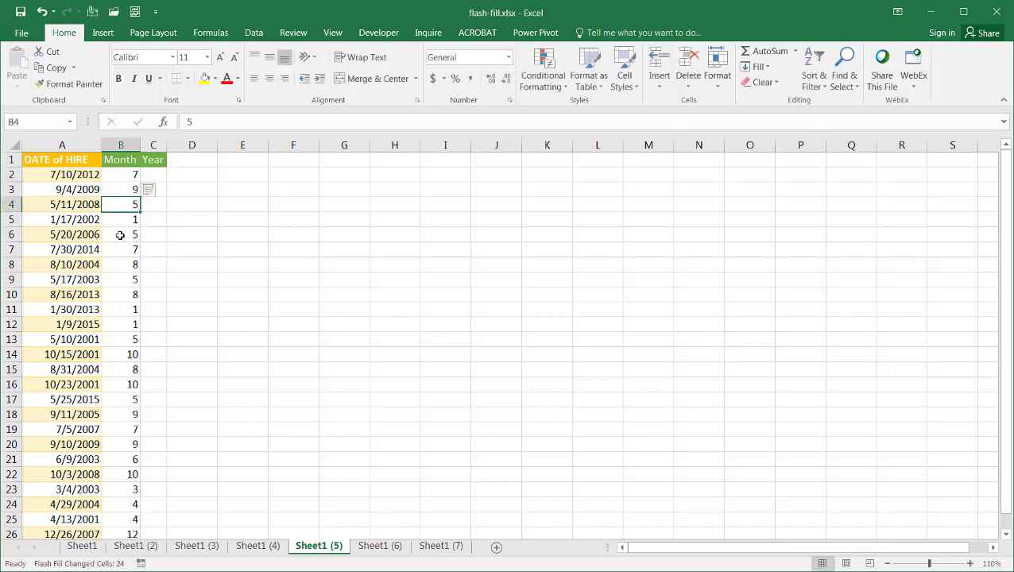
pyautogui.moveTo(120, 235); pyautogui.dragTo(121, 251)
pyautogui.click(130, 324)
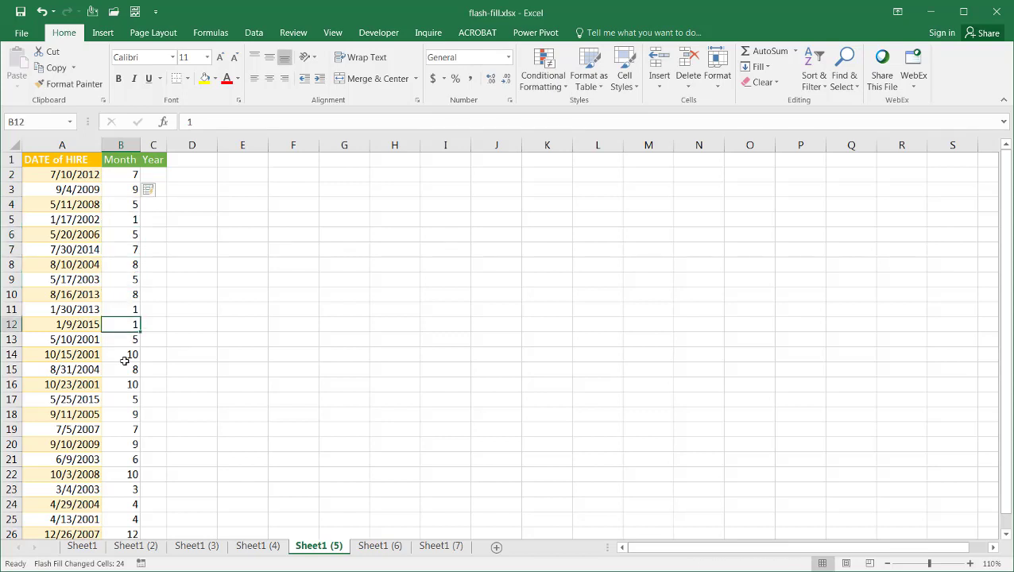
pyautogui.click(125, 358)
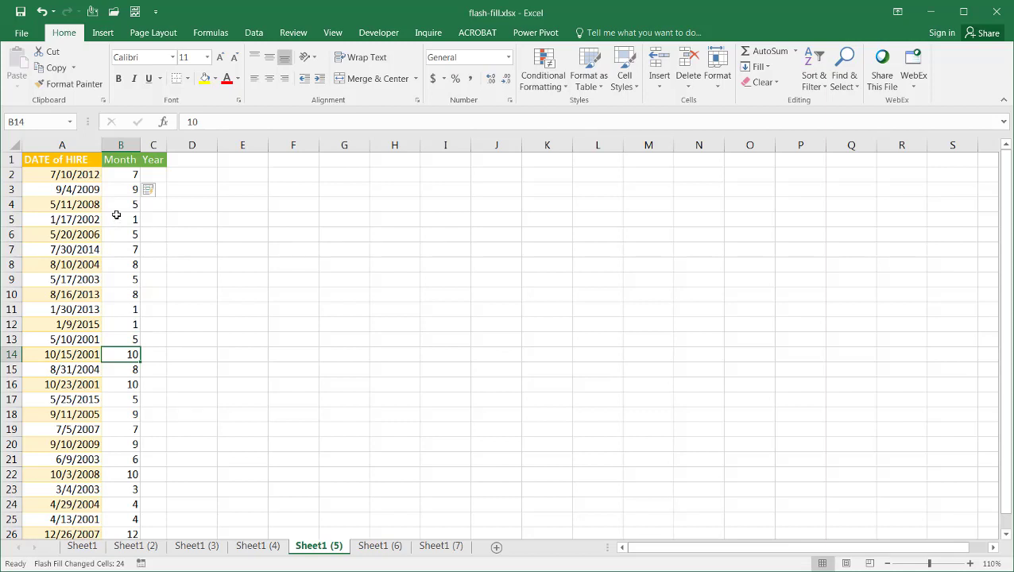
# Enter year 2012 in C2 and Flash Fill the Year column
pyautogui.click(152, 172)
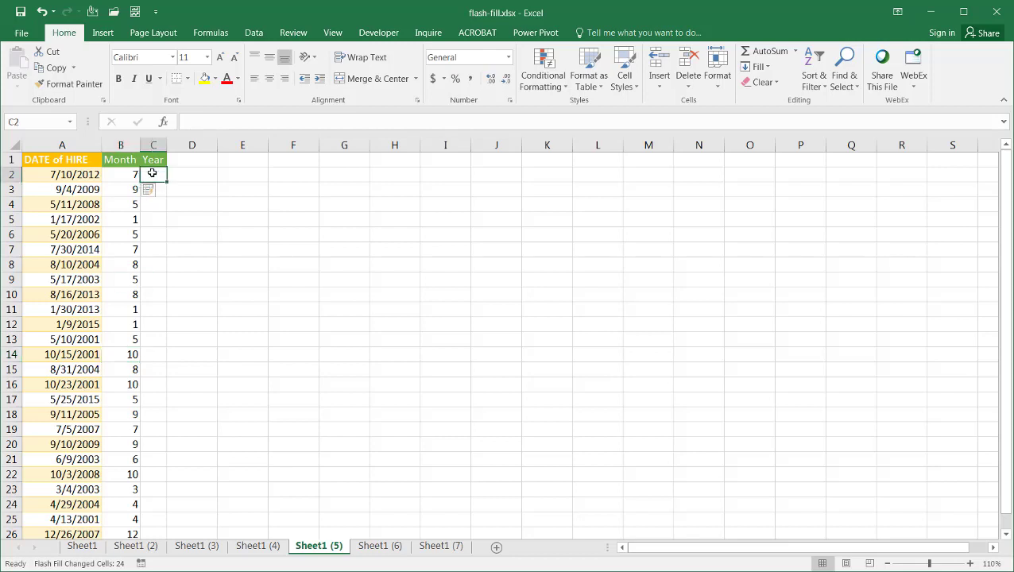
pyautogui.write('2012')
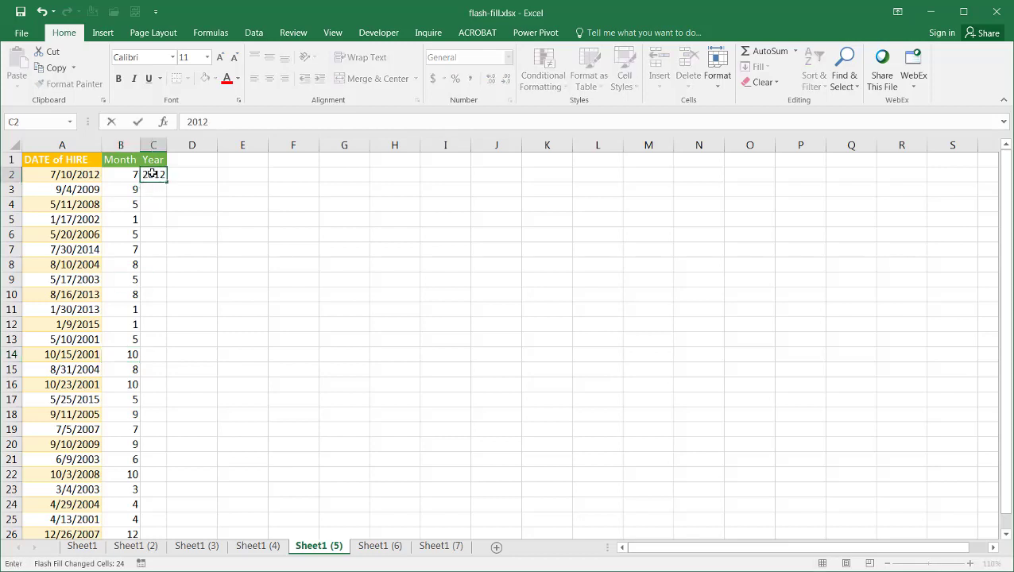
pyautogui.hotkey('ctrl', 'Return')
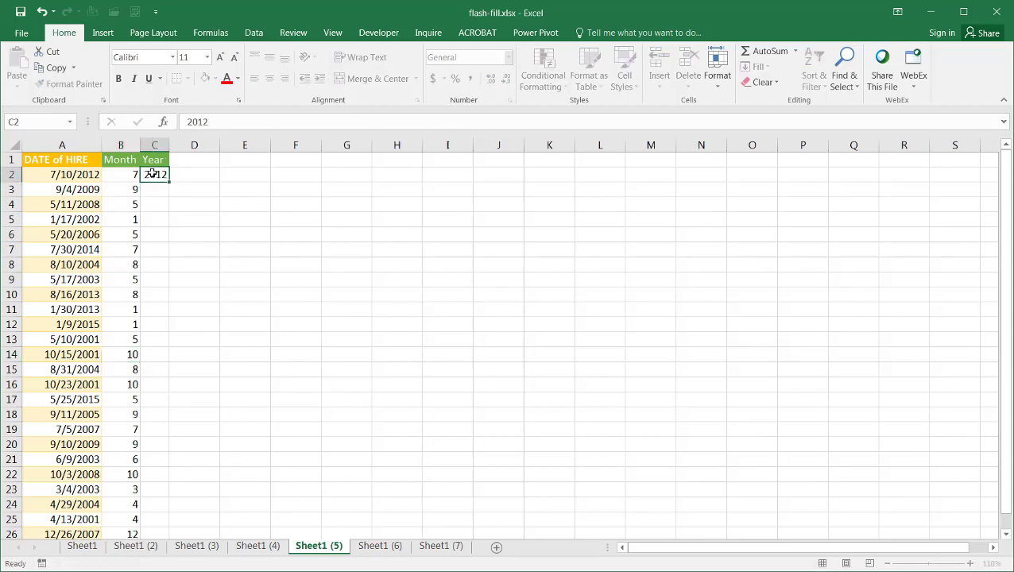
pyautogui.hotkey('ctrl', 'e')
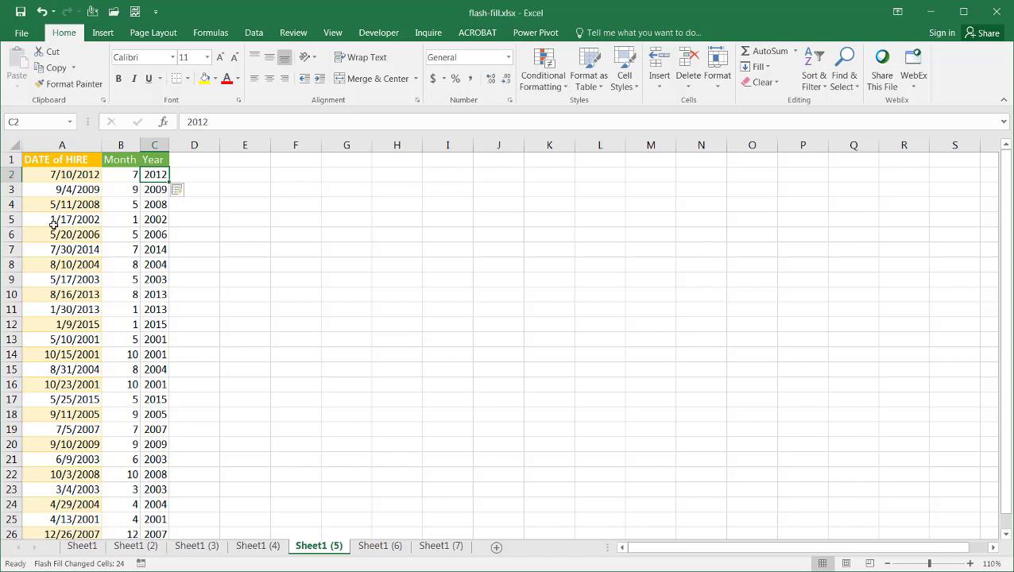
# On Sheet1 (6), enter the first phone number with parenthesised area code and a dash, then Flash Fill Phone Separate
pyautogui.click(383, 546)
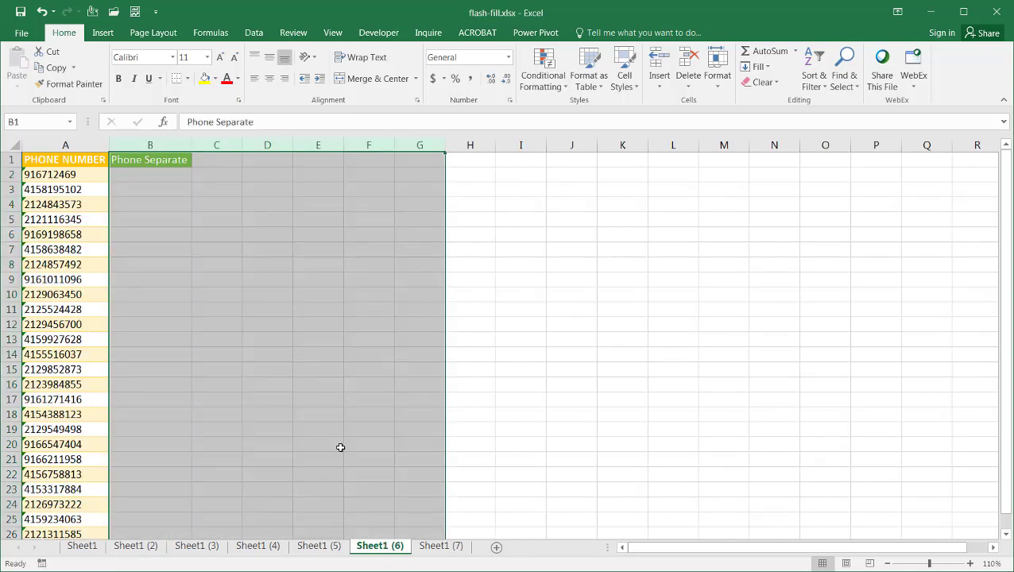
pyautogui.click(155, 173)
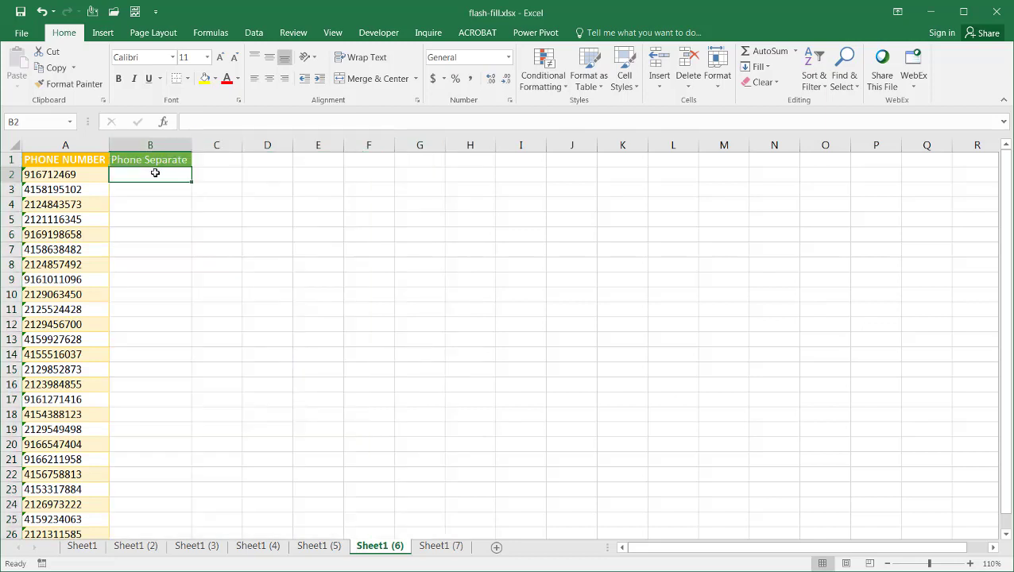
pyautogui.write('(')
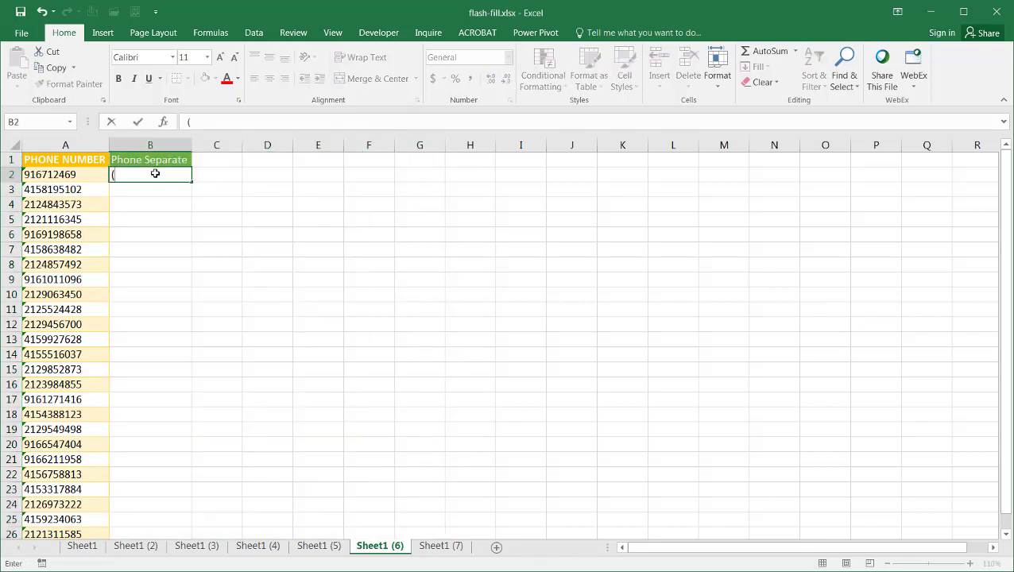
pyautogui.write('916)712')
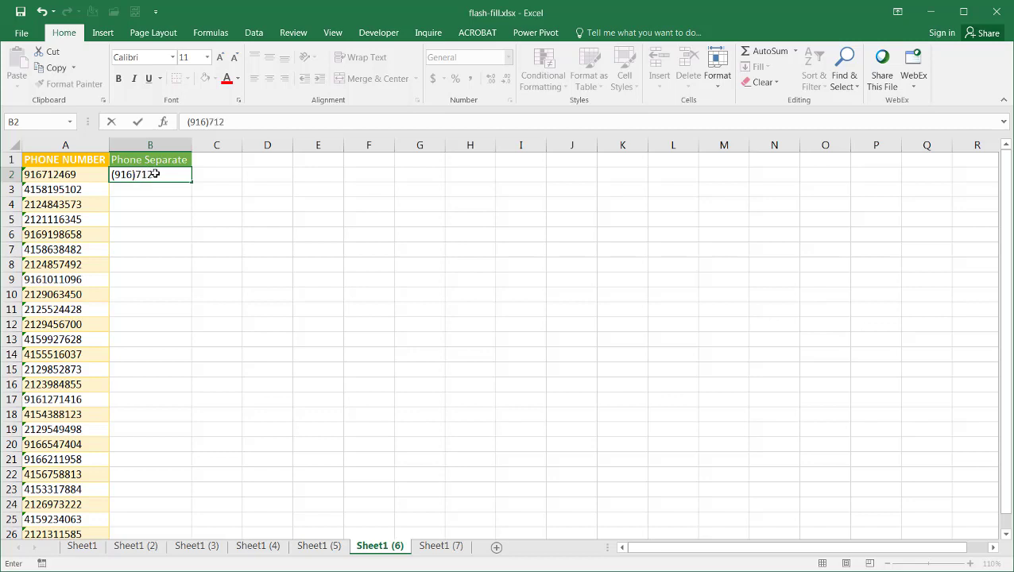
pyautogui.write('469')
pyautogui.click(154, 174)
pyautogui.write('-')
pyautogui.hotkey('ctrl', 'Return')
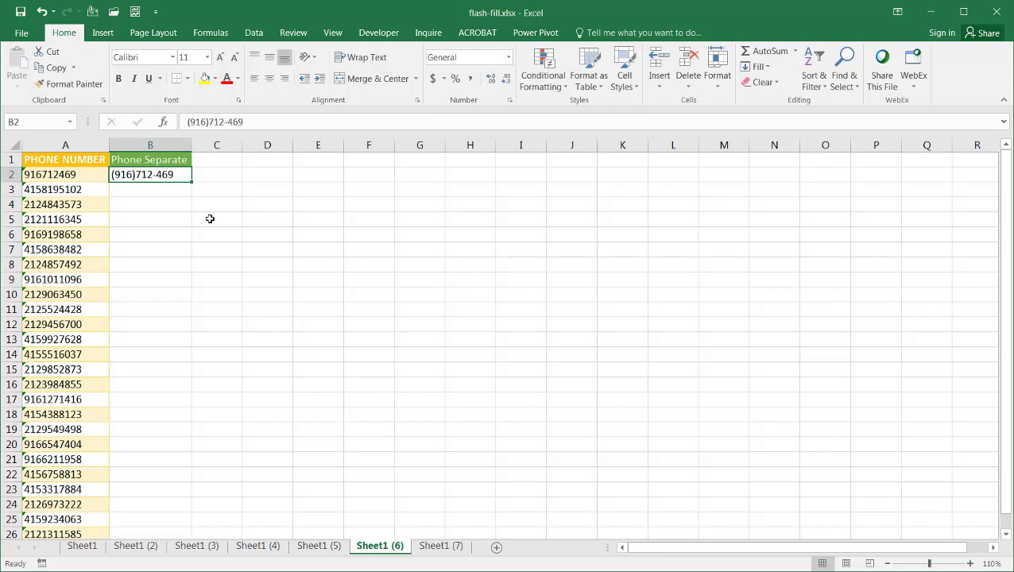
pyautogui.hotkey('ctrl', 'e')
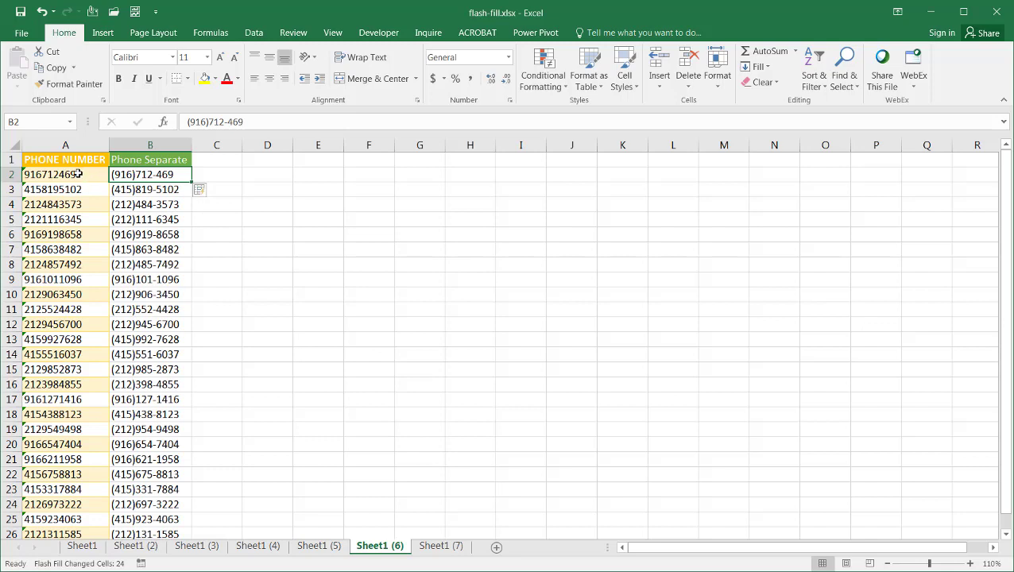
pyautogui.click(145, 204)
pyautogui.click(155, 250)
pyautogui.click(154, 294)
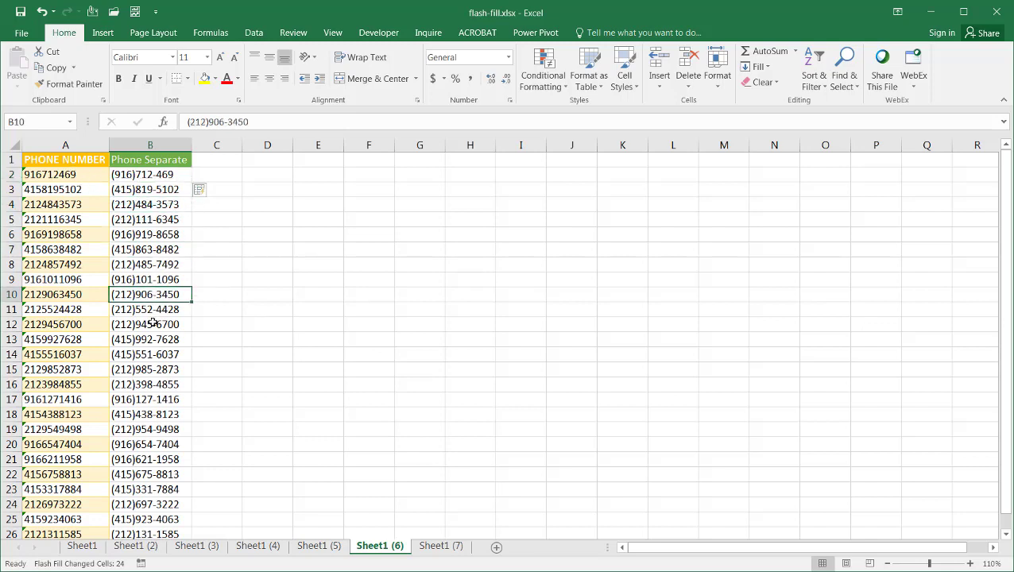
pyautogui.click(151, 325)
pyautogui.click(149, 354)
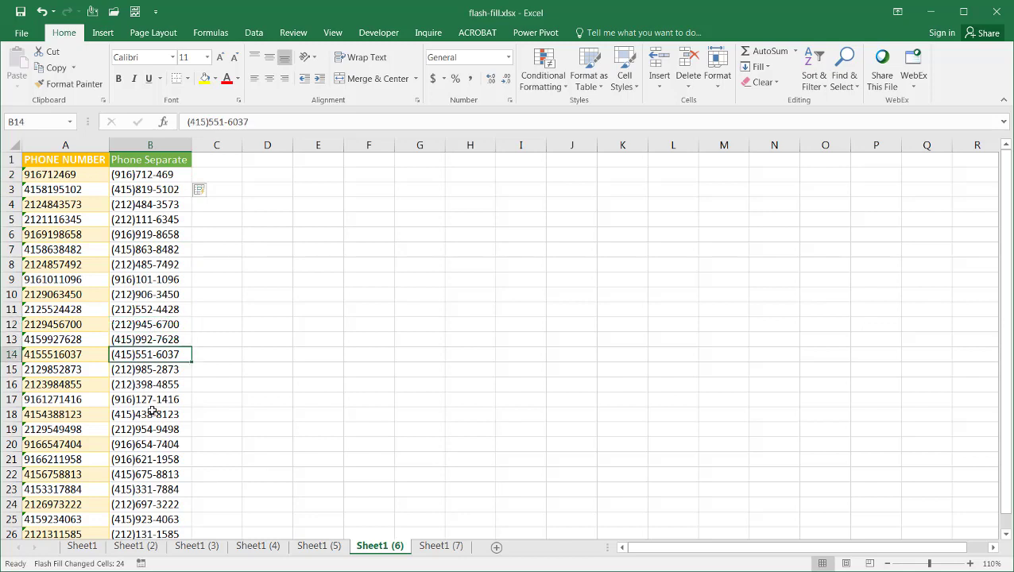
pyautogui.click(47, 142)
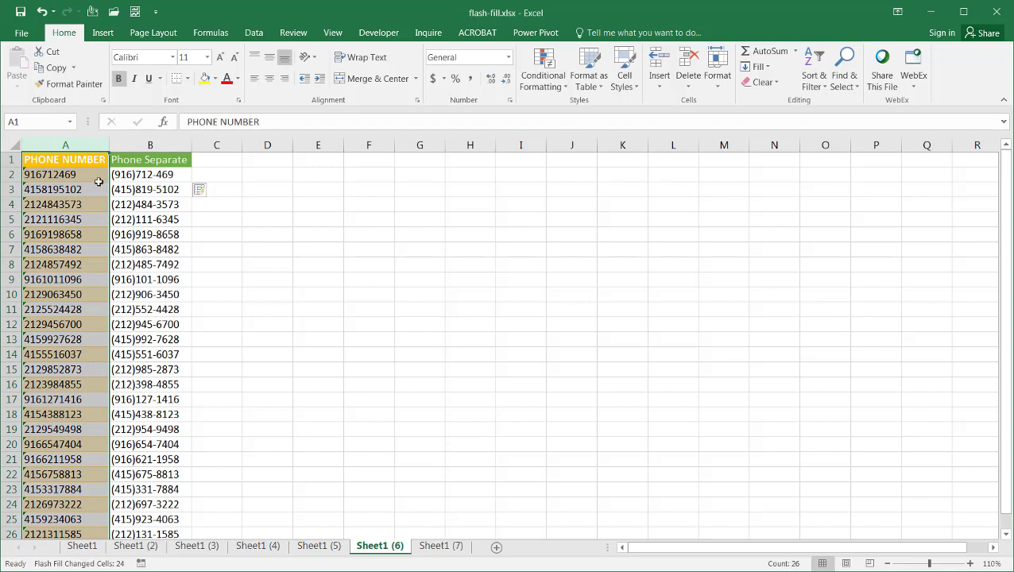
pyautogui.click(156, 229)
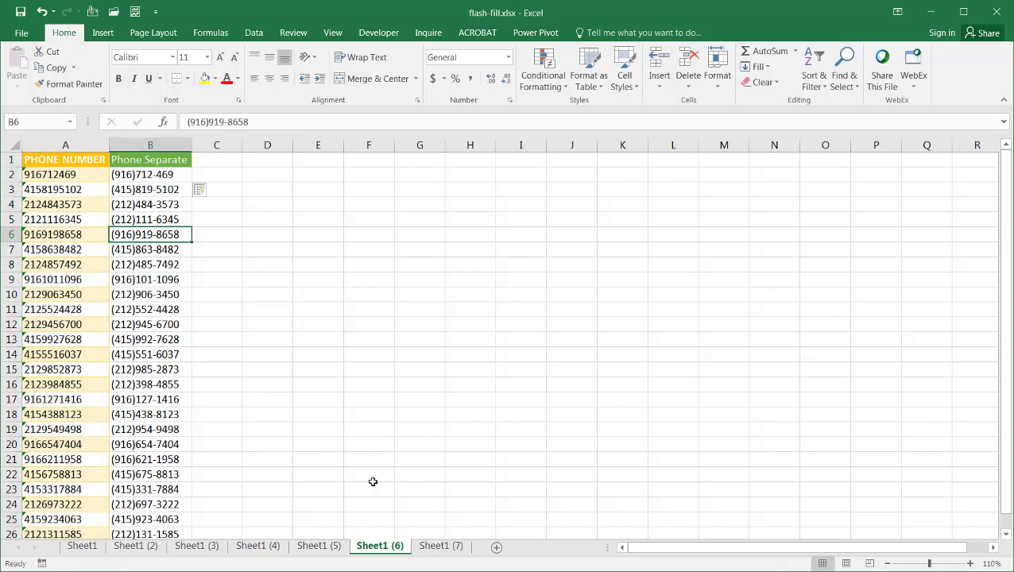